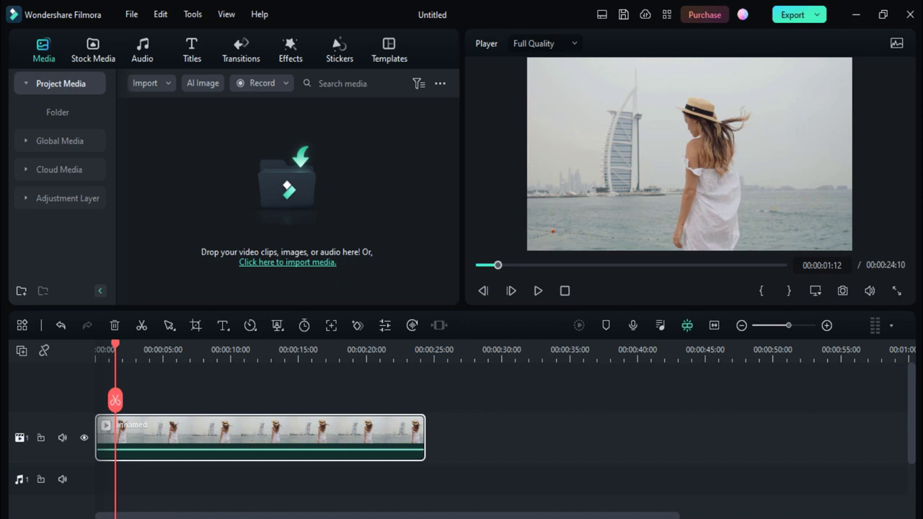
# - Open the beach clip's properties to its Video > AI Tools settings
pyautogui.click(388, 411)
pyautogui.doubleClick(333, 448)
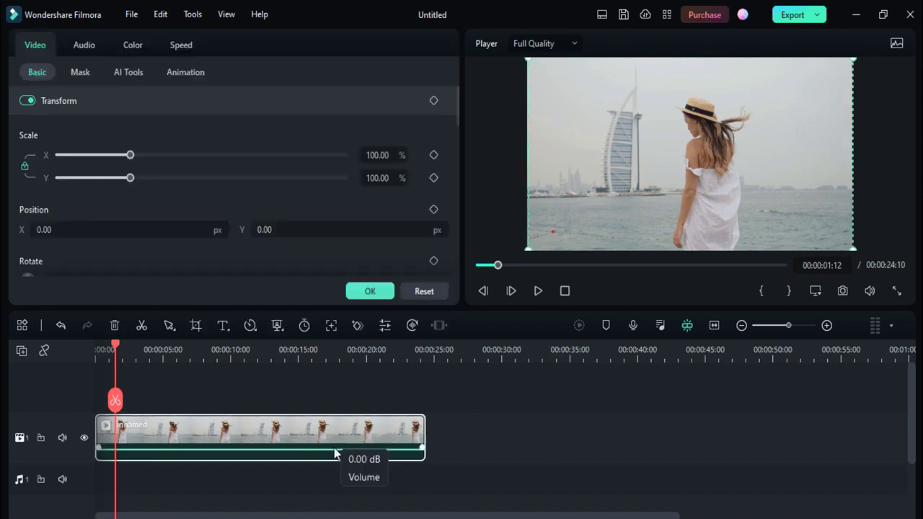
pyautogui.click(136, 75)
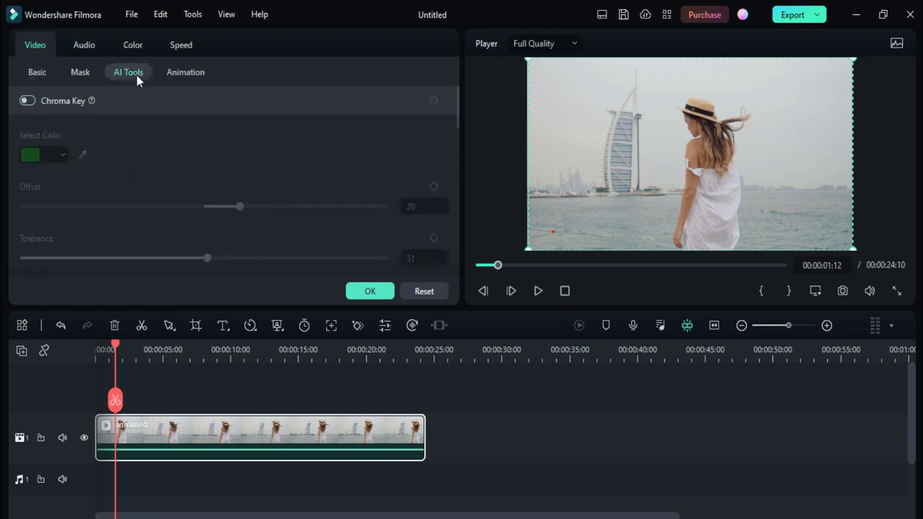
pyautogui.scroll(-5, 57, 129)
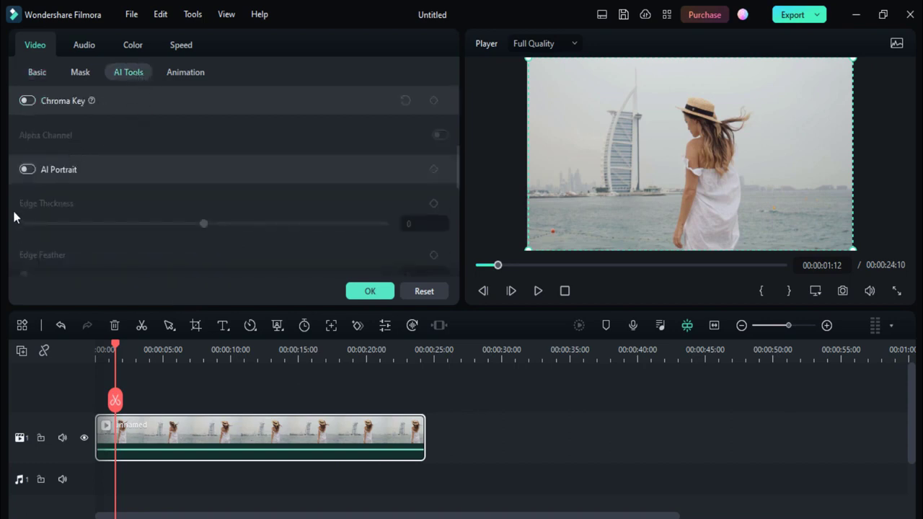
# - Enable AI Portrait and play the beach clip to preview the background removal
pyautogui.click(31, 169)
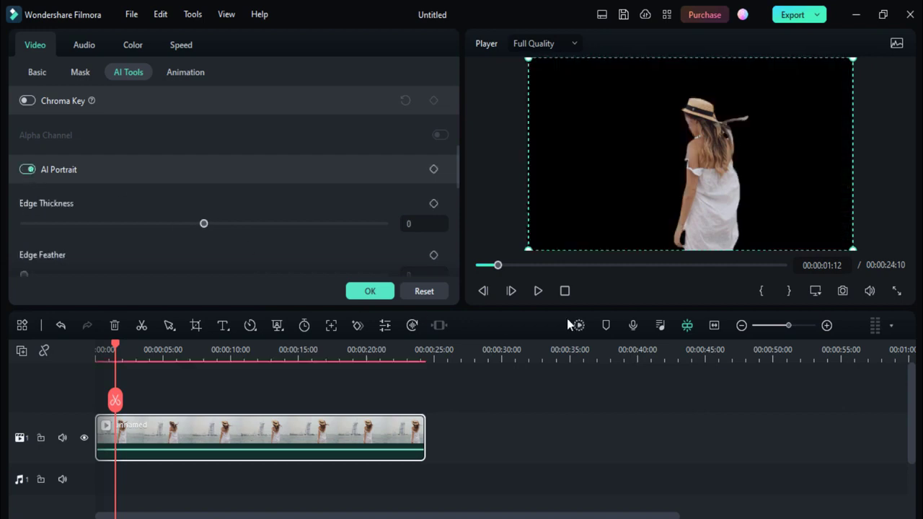
pyautogui.click(537, 292)
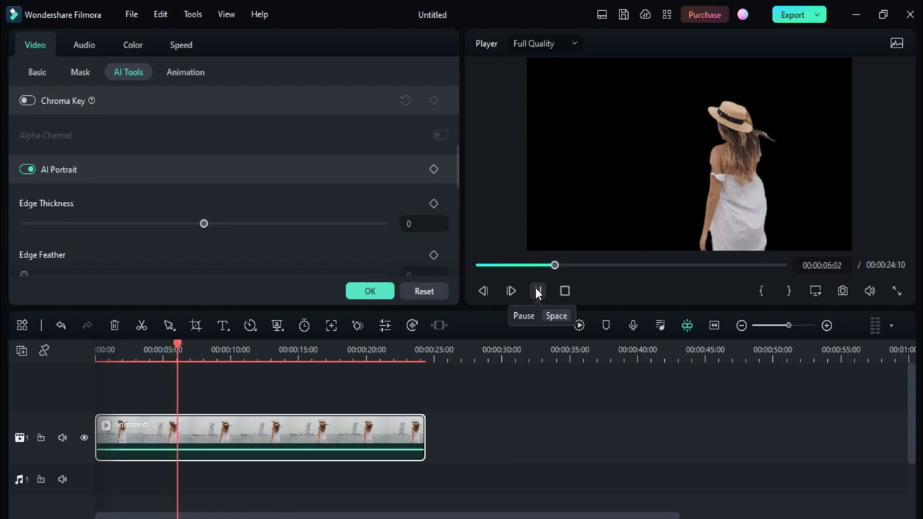
pyautogui.click(538, 292)
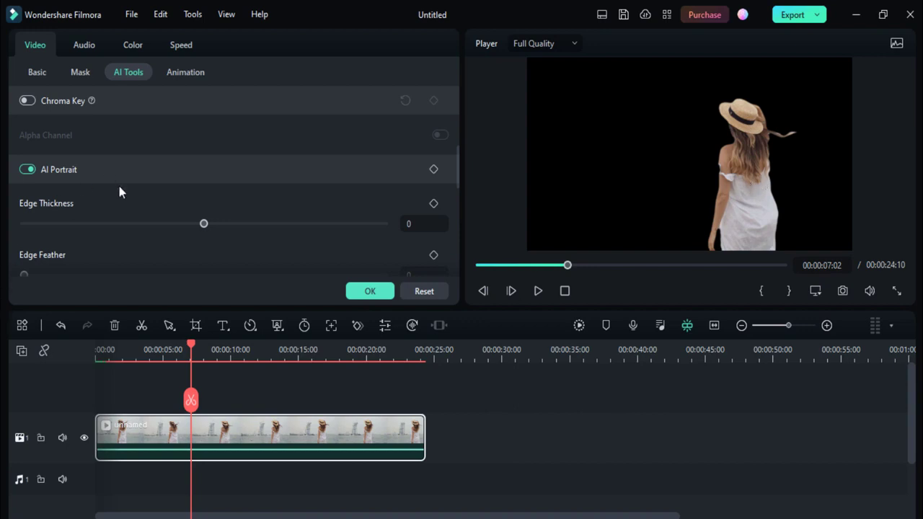
pyautogui.scroll(-2, 118, 183)
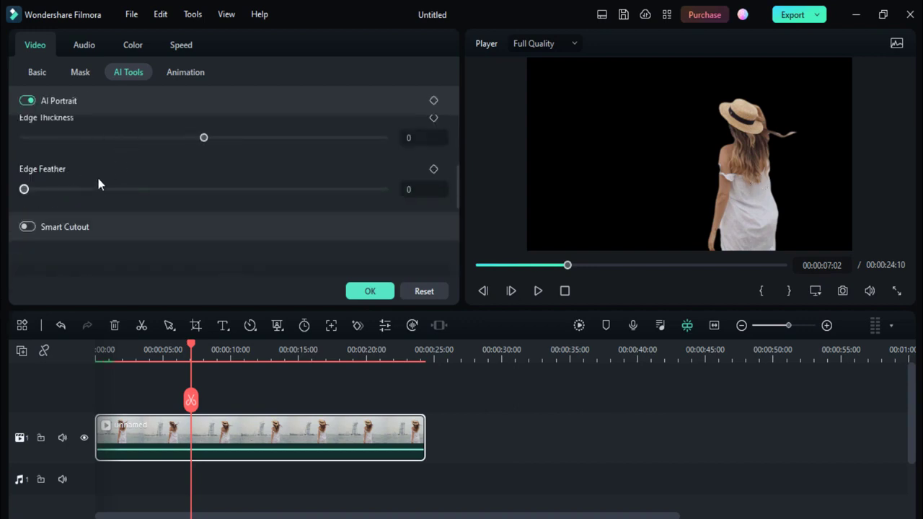
pyautogui.scroll(-1, 99, 184)
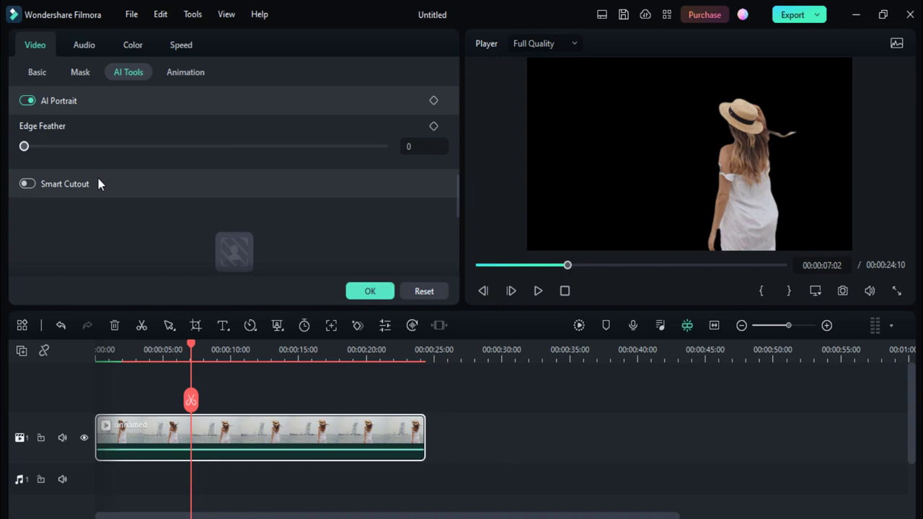
pyautogui.scroll(2, 212, 238)
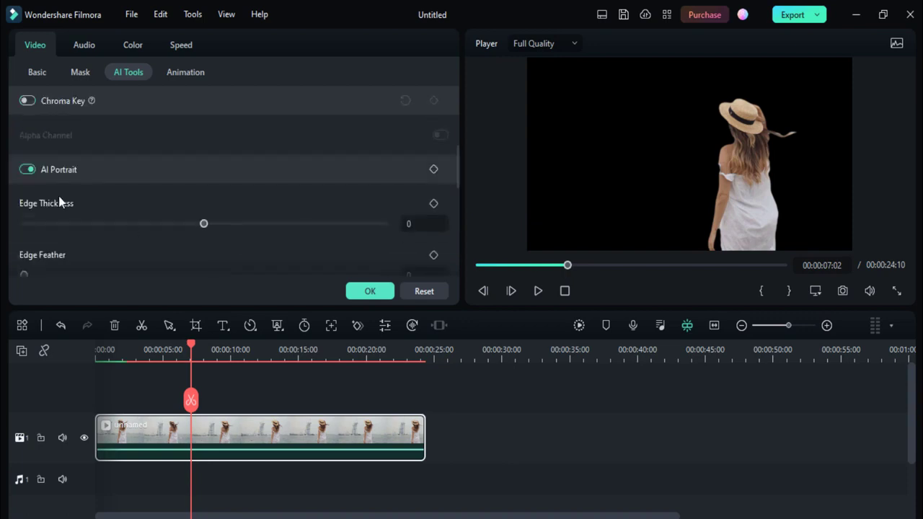
# - Switch AI Portrait off and enable Smart Cutout on the beach clip
pyautogui.click(28, 170)
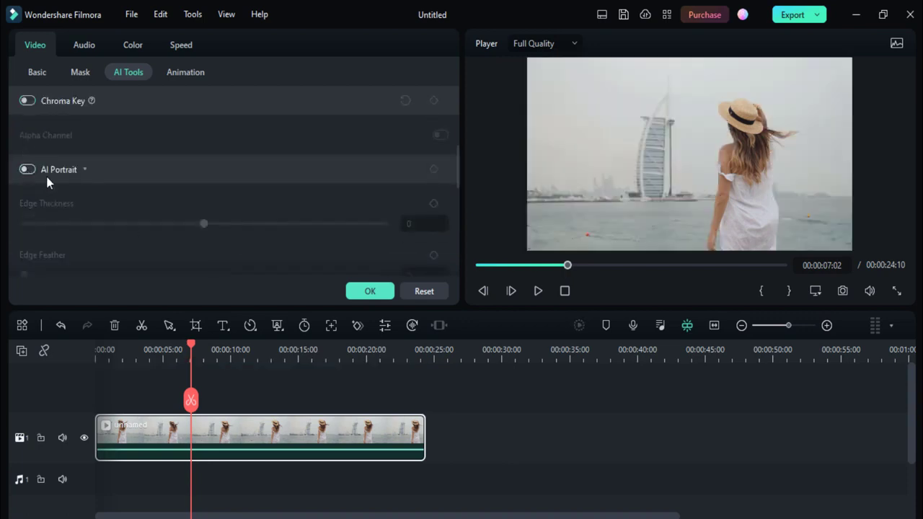
pyautogui.scroll(-2, 47, 181)
pyautogui.scroll(-1, 46, 178)
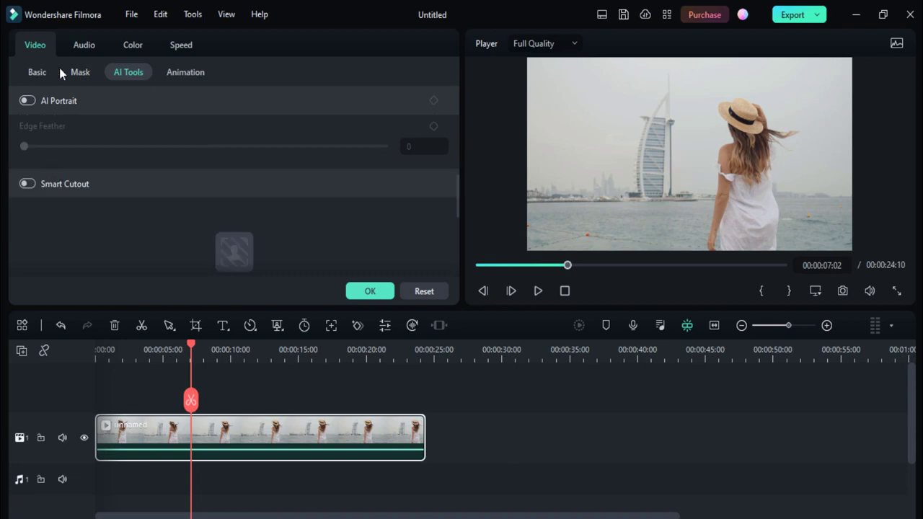
pyautogui.click(27, 184)
pyautogui.scroll(-2, 72, 179)
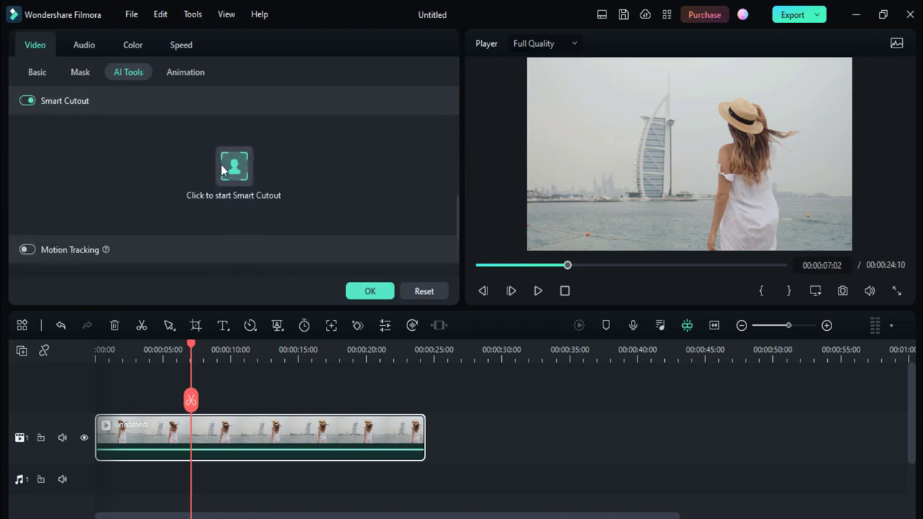
# - Brush over the woman with an enlarged brush, run Smart Cutout across the clip, and save
pyautogui.click(249, 167)
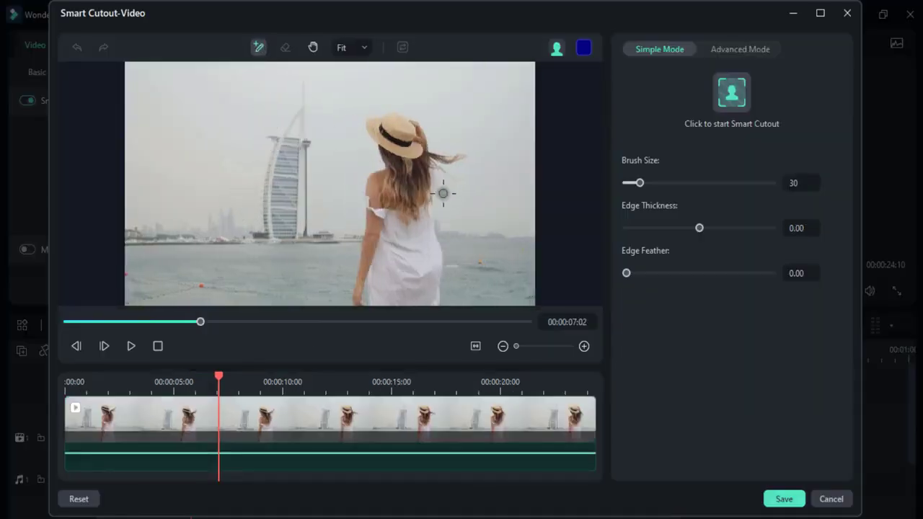
pyautogui.moveTo(400, 124); pyautogui.dragTo(413, 297)
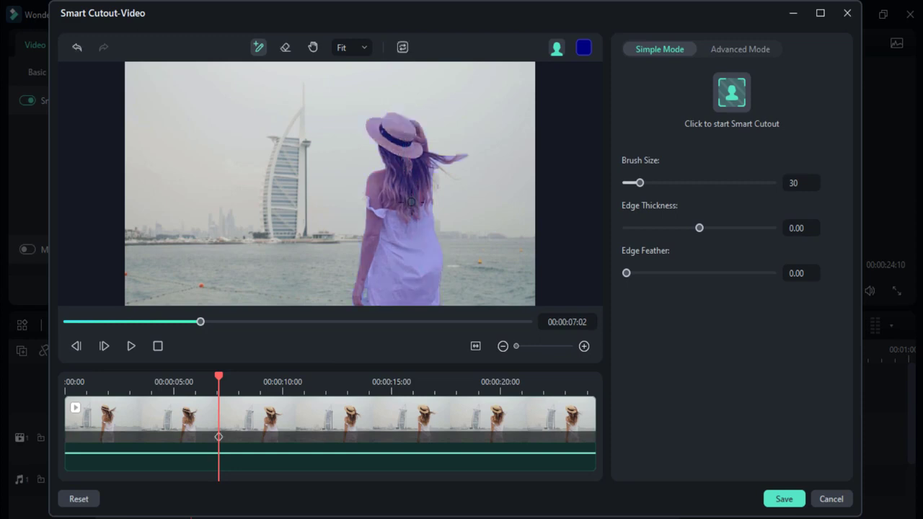
pyautogui.click(284, 47)
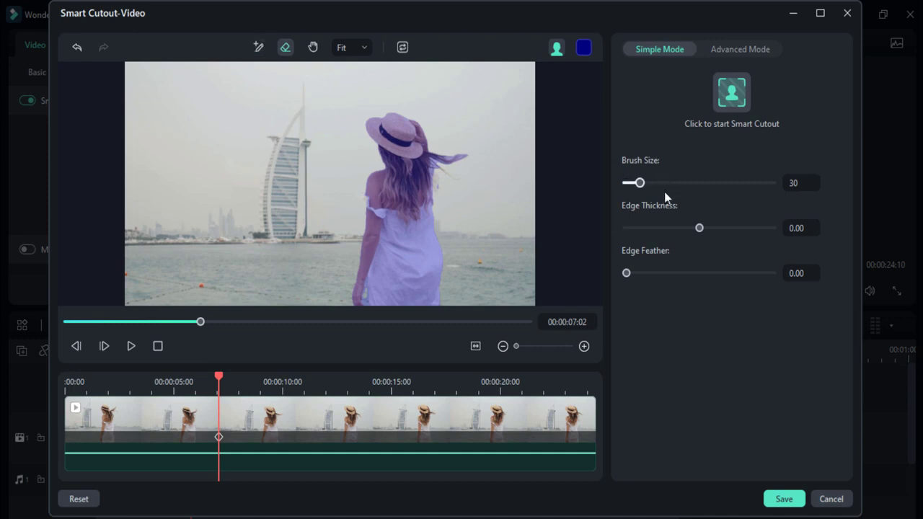
pyautogui.moveTo(671, 183)
pyautogui.mouseDown()
pyautogui.moveTo(722, 195)
pyautogui.moveTo(681, 205)
pyautogui.mouseUp()
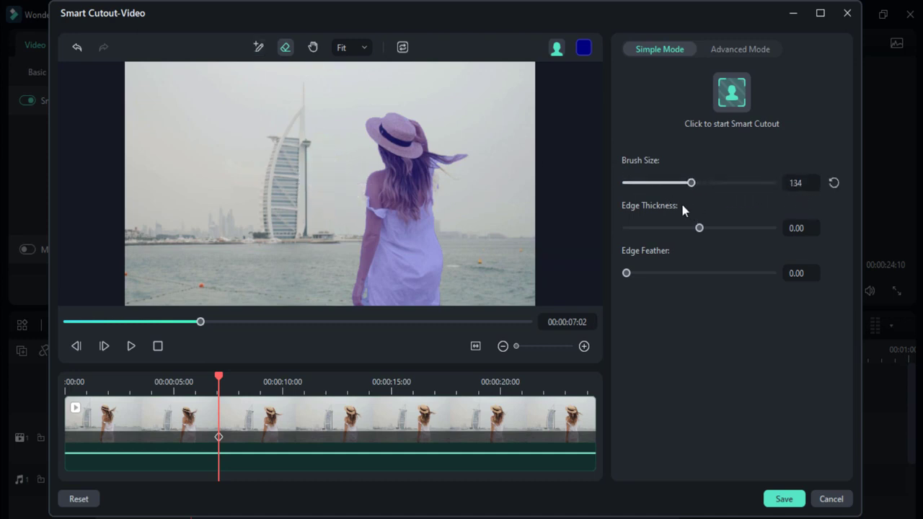
pyautogui.click(717, 95)
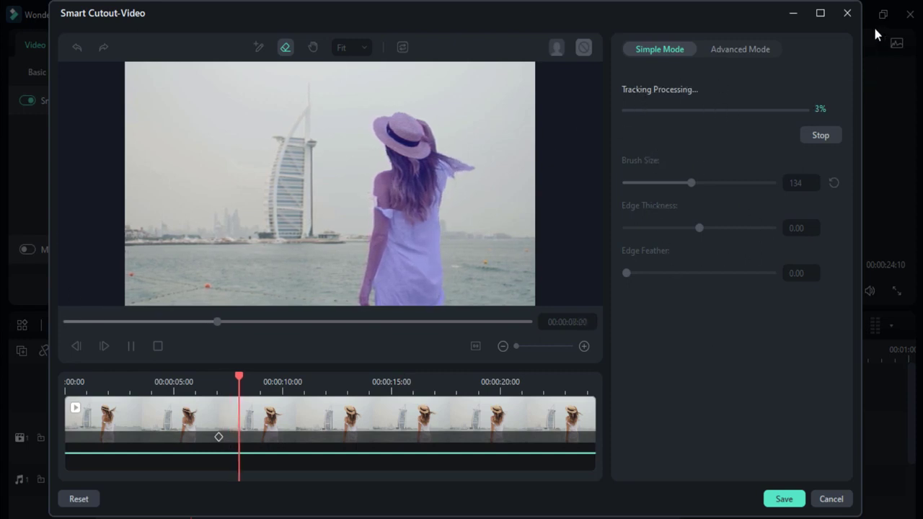
pyautogui.click(847, 13)
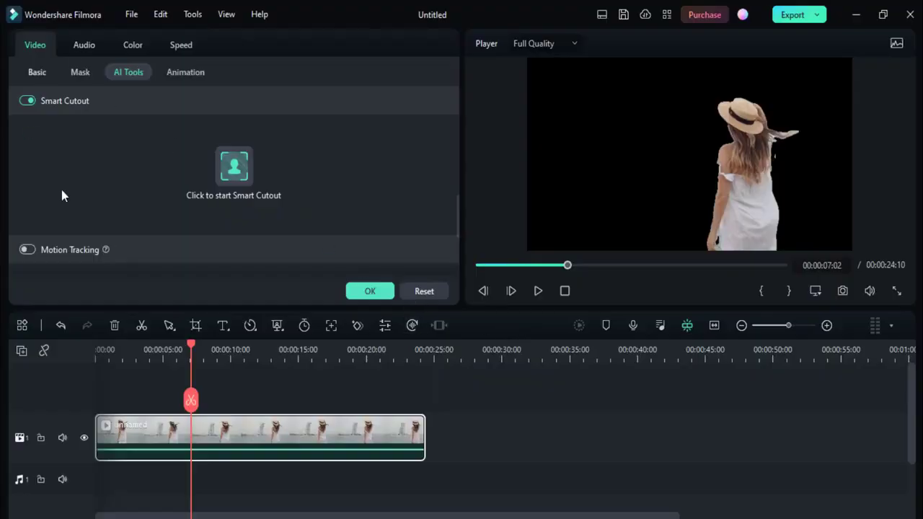
# - Import the Trapped music file and place it on the audio track under the beach clip
pyautogui.click(370, 291)
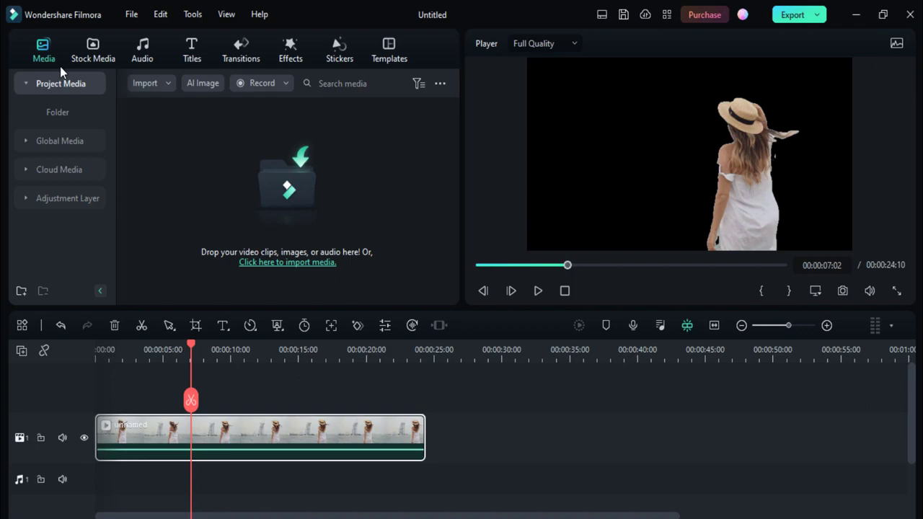
pyautogui.click(324, 193)
pyautogui.scroll(-10, 238, 216)
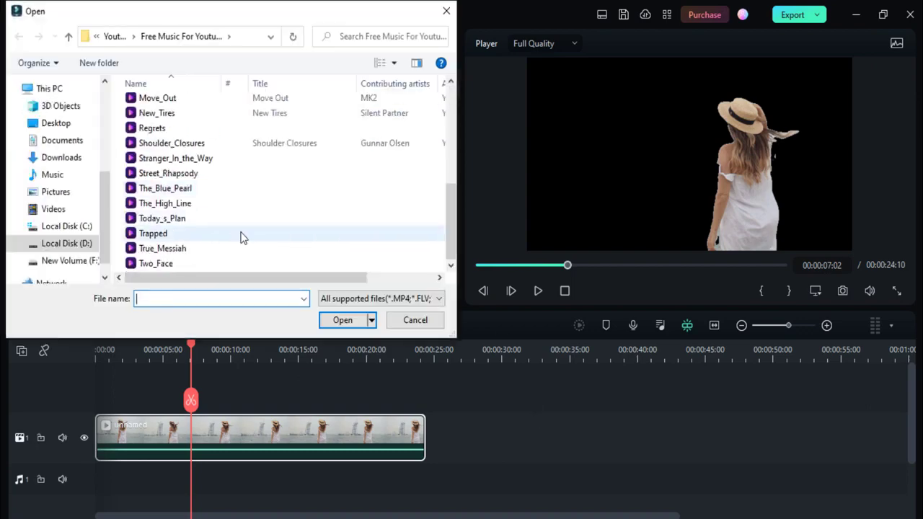
pyautogui.doubleClick(242, 235)
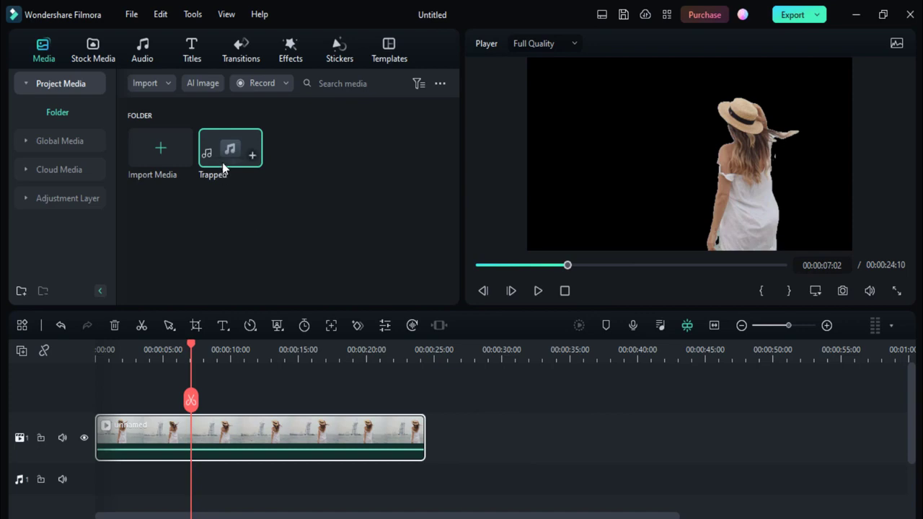
pyautogui.moveTo(222, 164); pyautogui.dragTo(114, 372)
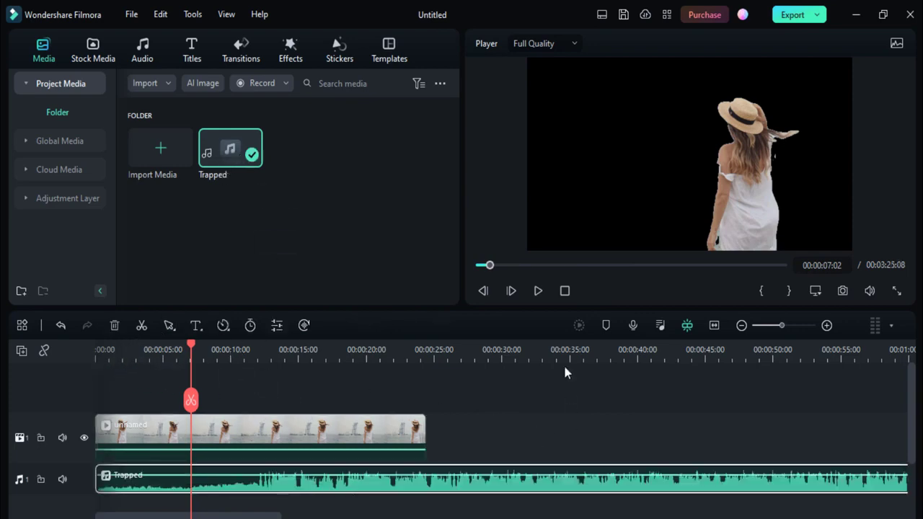
pyautogui.keyDown('ctrl'); pyautogui.scroll(-3, 498, 371); pyautogui.keyUp('ctrl')
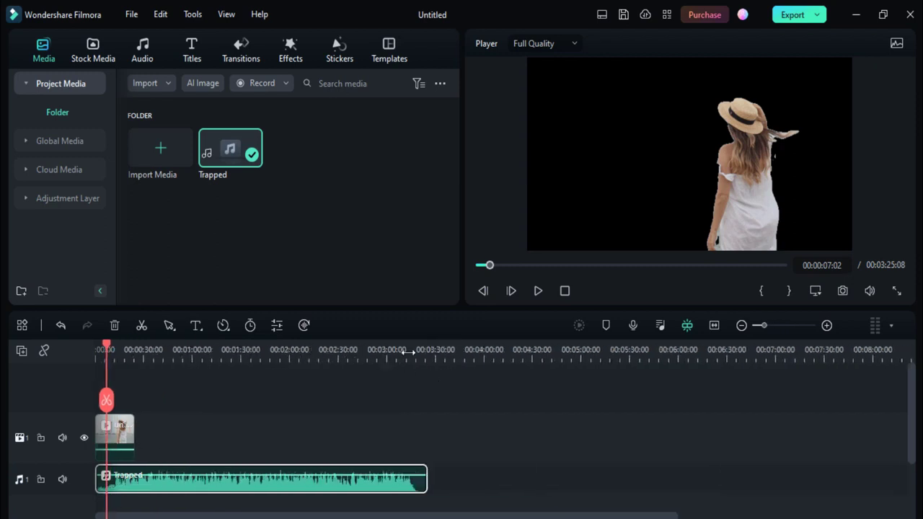
# - Use Audio Stretch mode to drag the Trapped clip to roughly double its length, about seven minutes
pyautogui.click(419, 354)
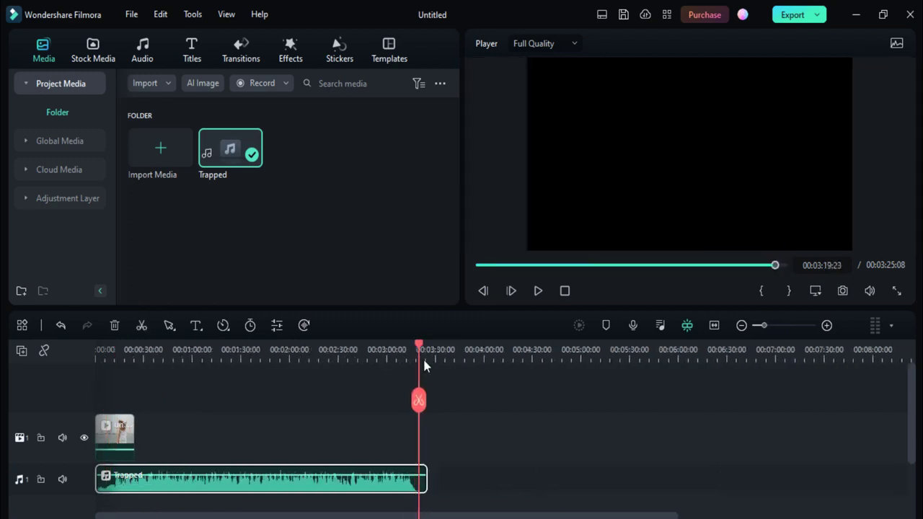
pyautogui.click(423, 356)
pyautogui.click(170, 327)
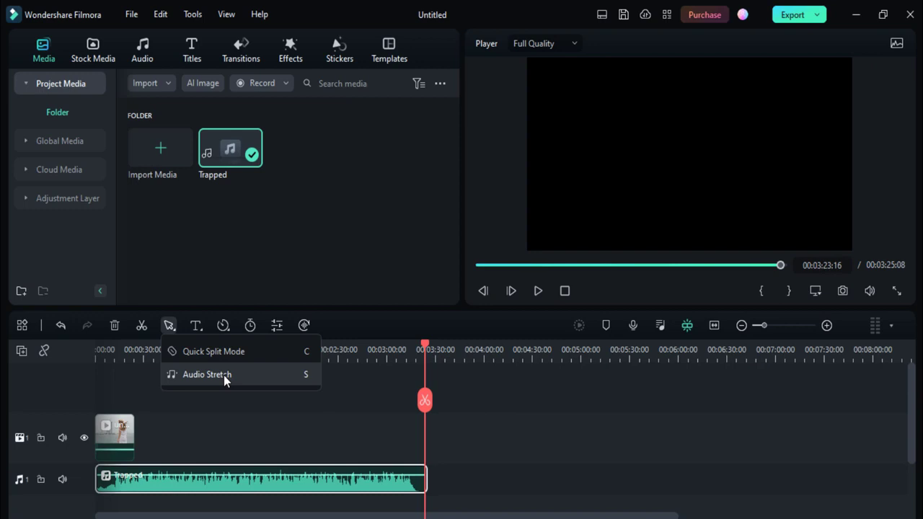
pyautogui.click(224, 375)
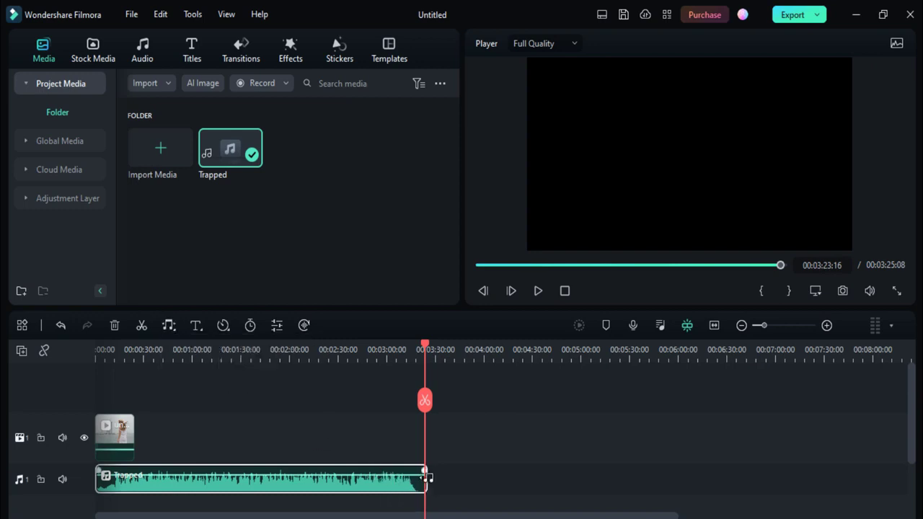
pyautogui.moveTo(427, 478); pyautogui.dragTo(778, 460)
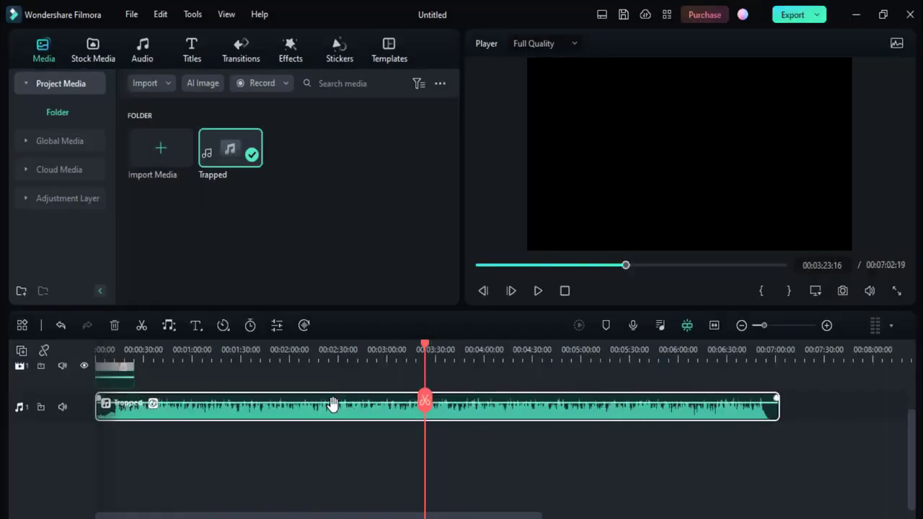
pyautogui.scroll(2, 331, 407)
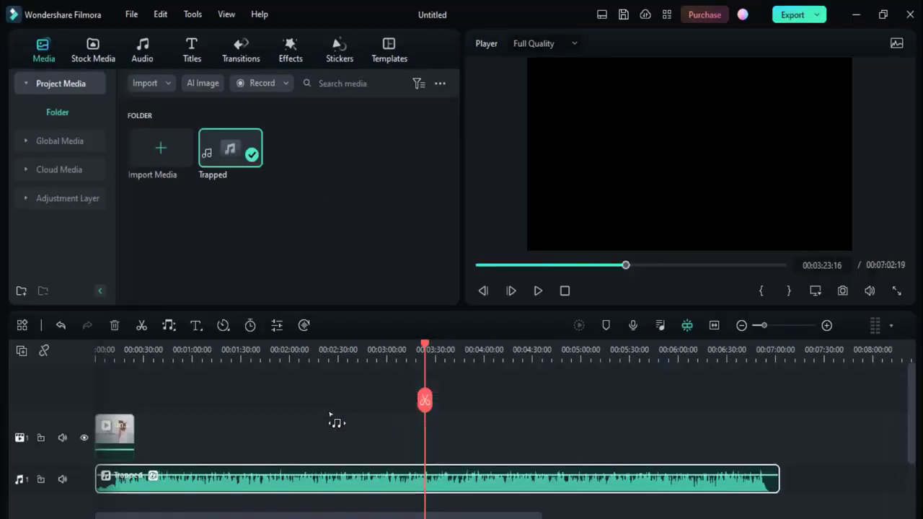
pyautogui.click(295, 326)
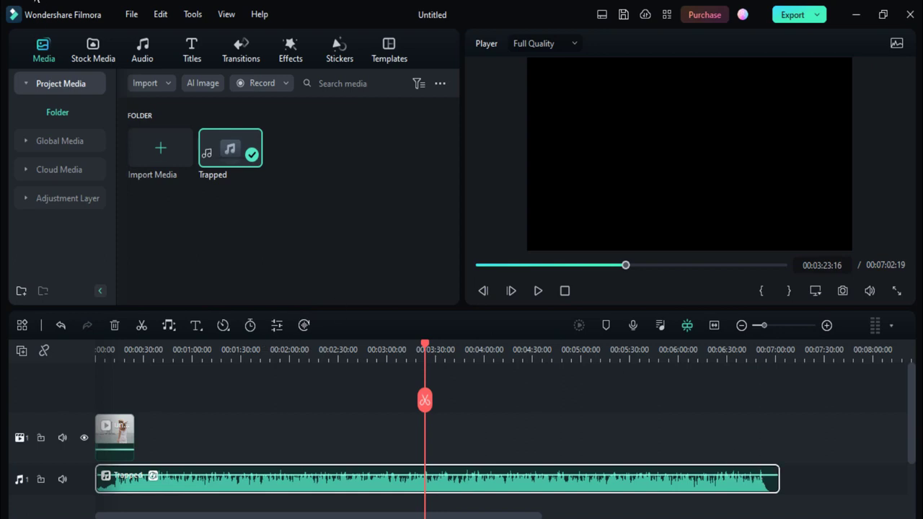
# - Browse the Recommended > Trending effects in the Effects library
pyautogui.click(292, 49)
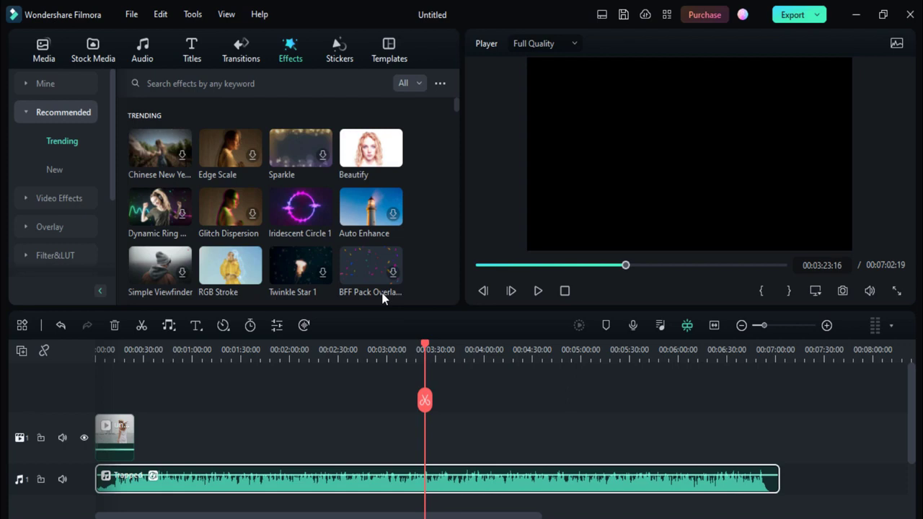
pyautogui.scroll(-1, 262, 191)
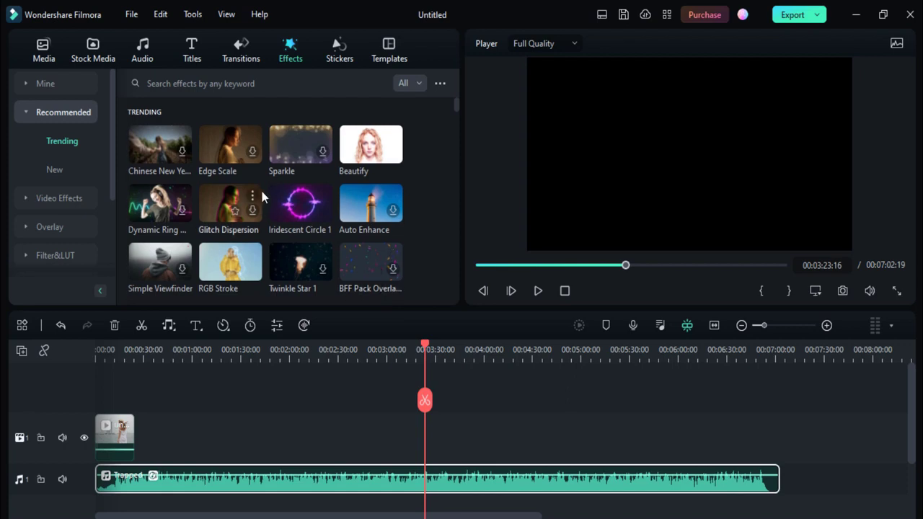
pyautogui.scroll(-2, 261, 191)
pyautogui.scroll(-3, 261, 191)
pyautogui.scroll(-5, 261, 189)
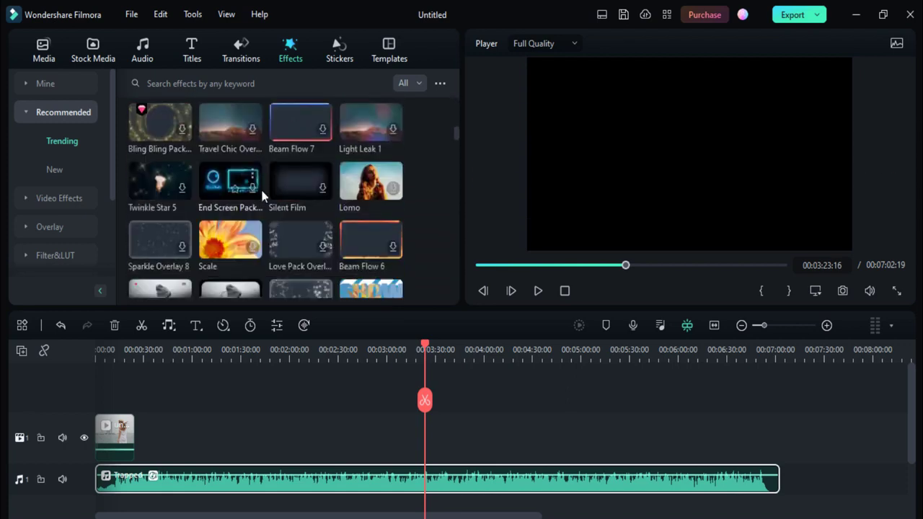